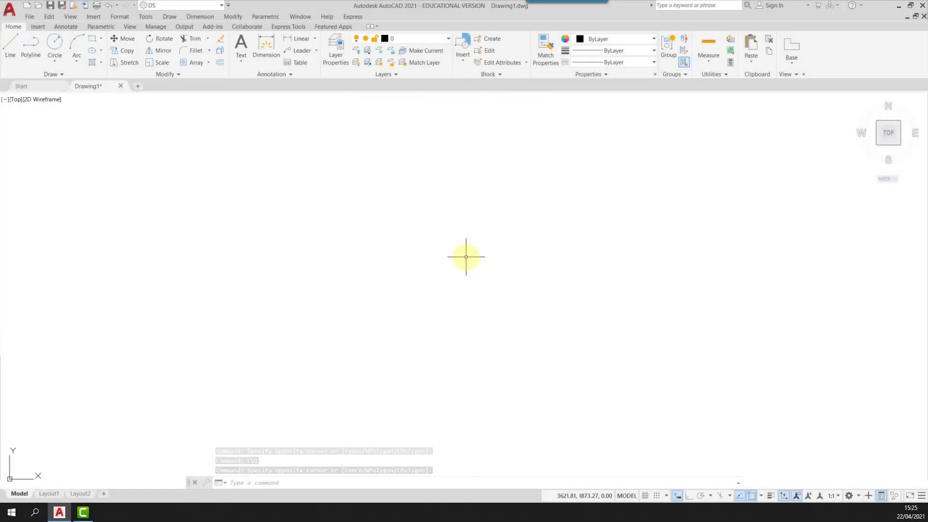
- Examine the Edit commands offered in the drawing area's default shortcut menu
right_click(466, 257)
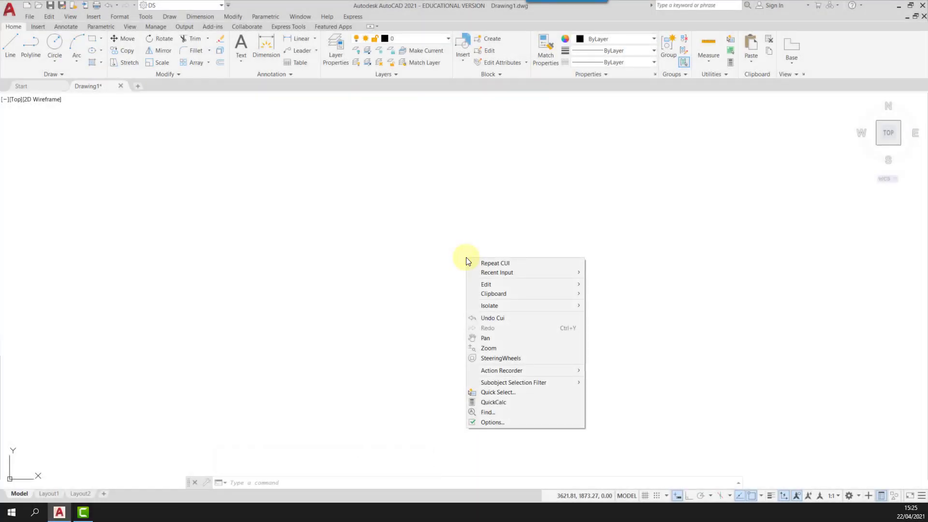
key("Down")
key("Down")
key("Down")
key("Right")
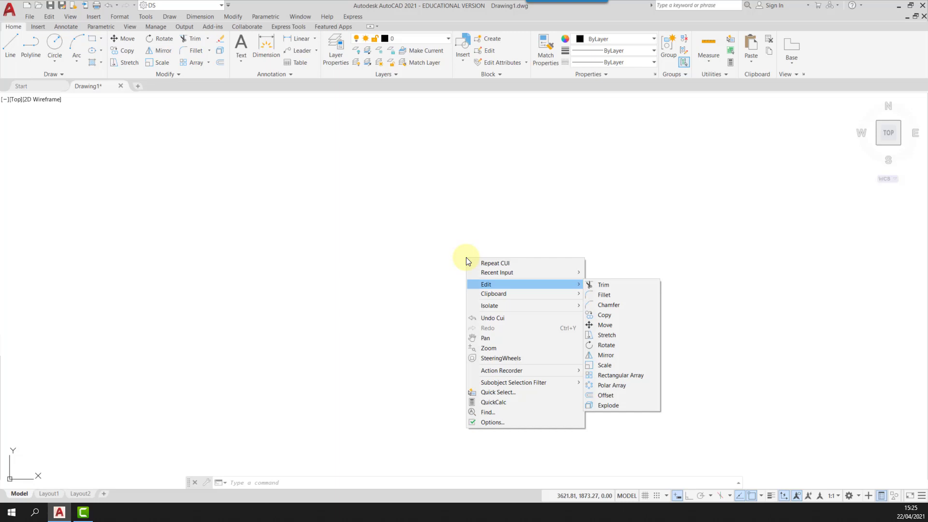
key("Down")
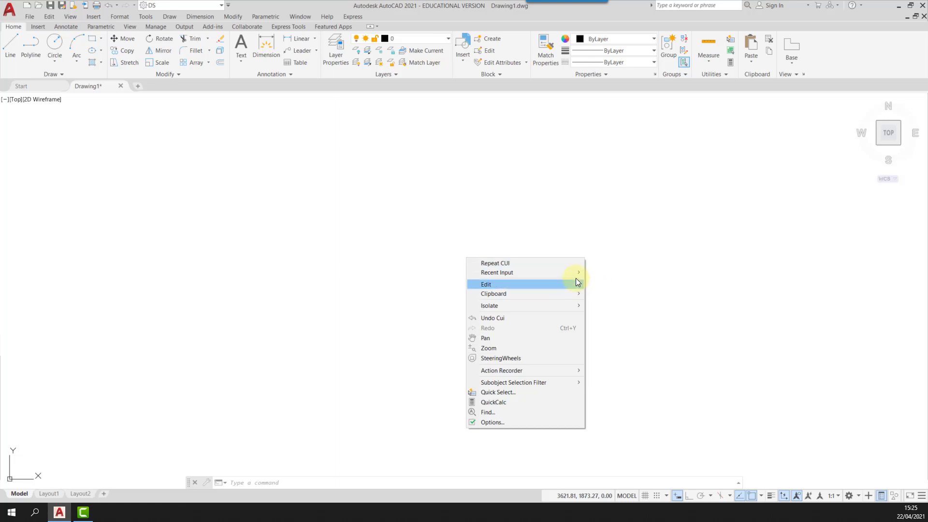
mouse_move(576, 278)
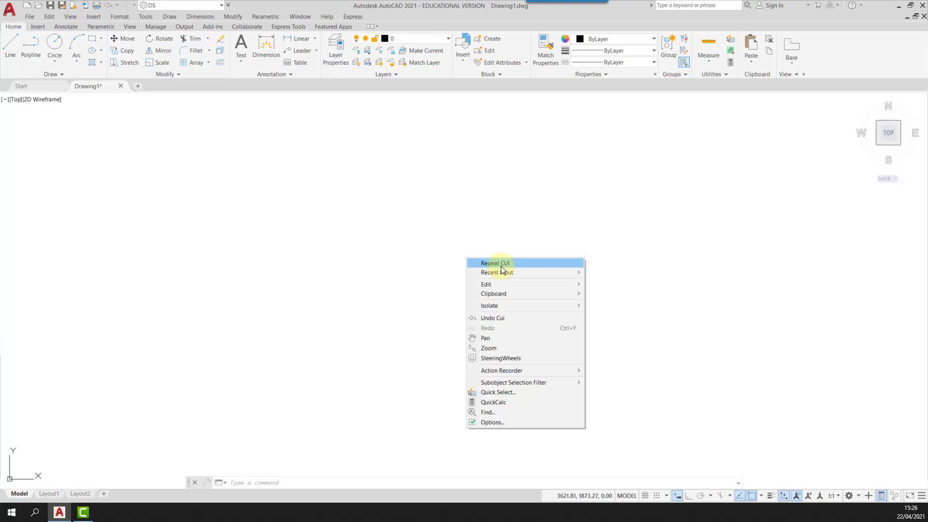
left_click(284, 128)
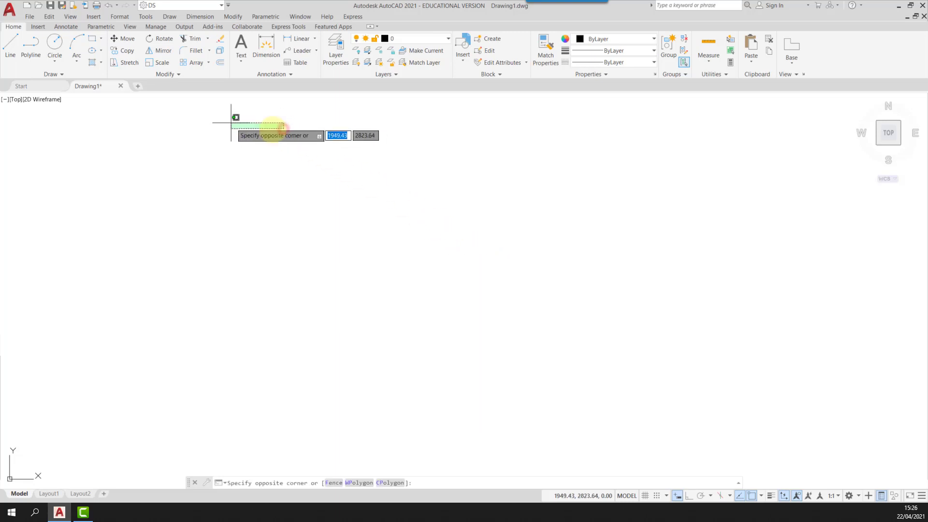
left_click(205, 118)
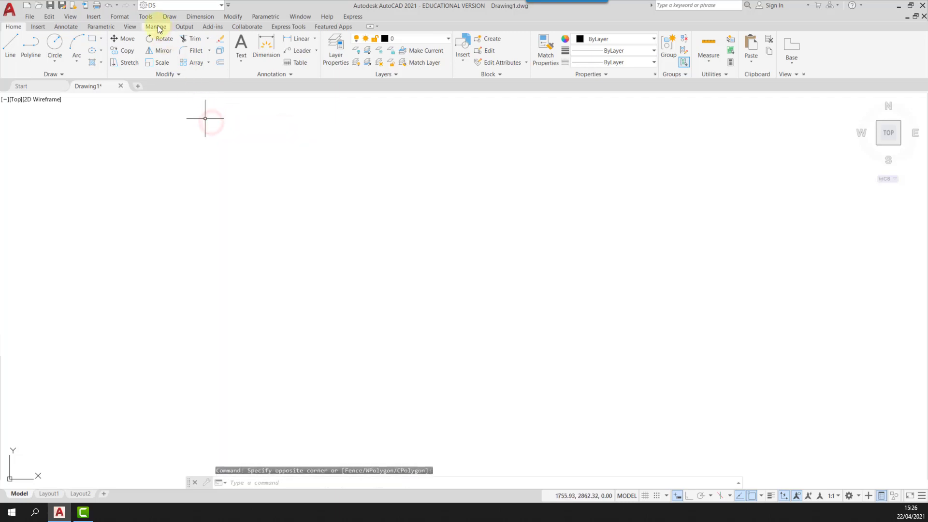
- Open the Customize User Interface editor and expand the Default Menu under Shortcut Menus
left_click(157, 27)
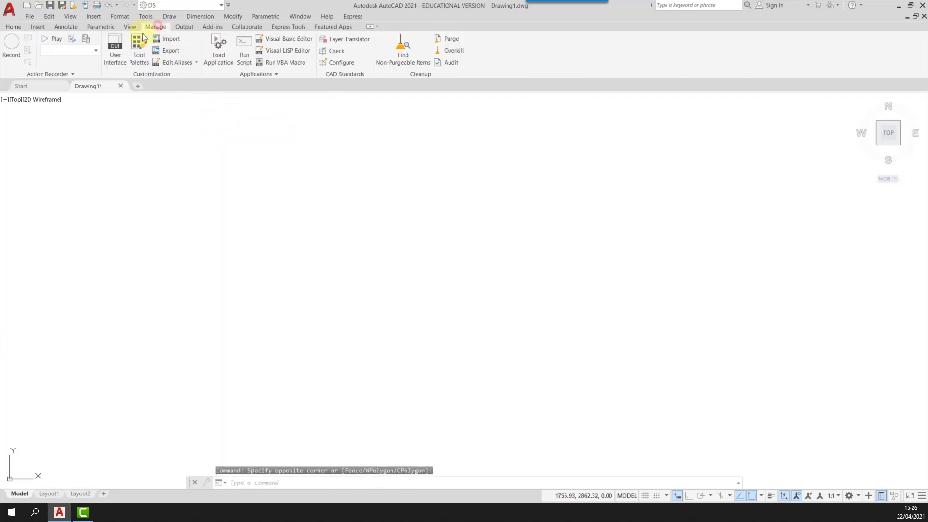
left_click(116, 48)
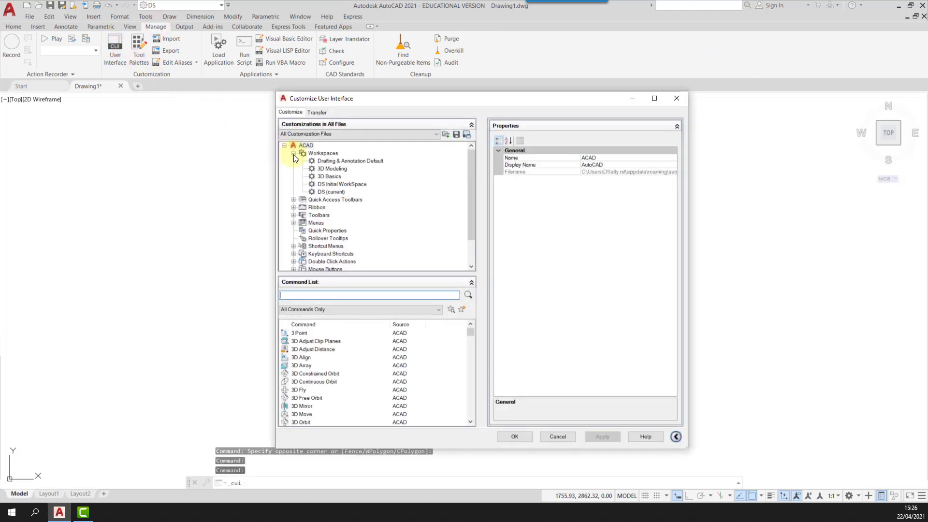
left_click(293, 154)
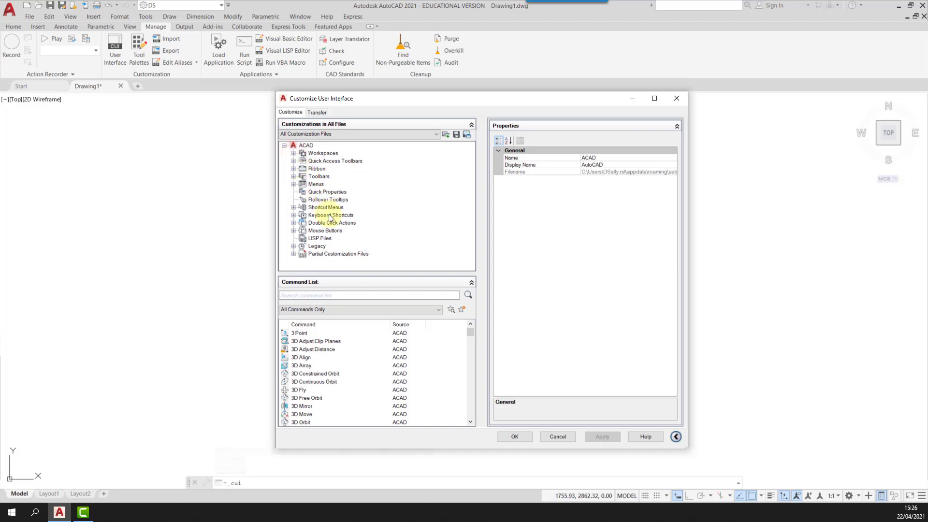
left_click(294, 207)
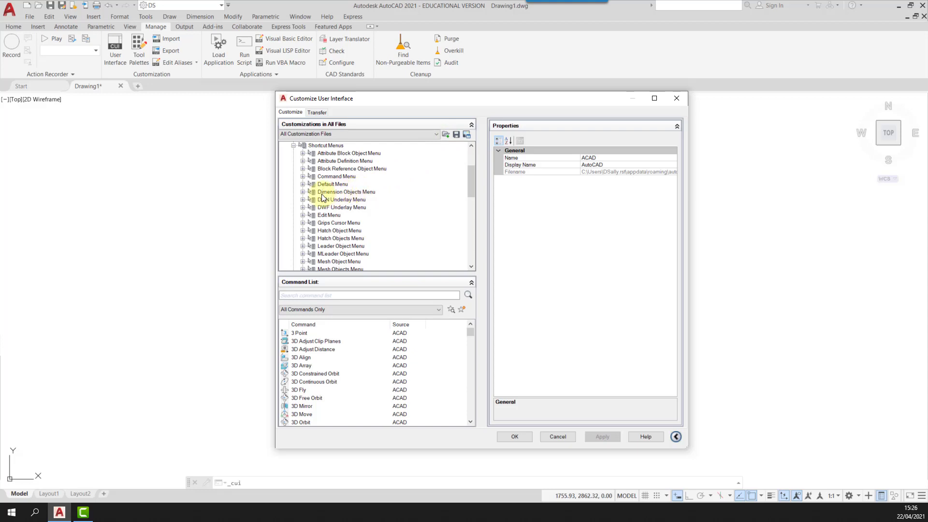
left_click(303, 184)
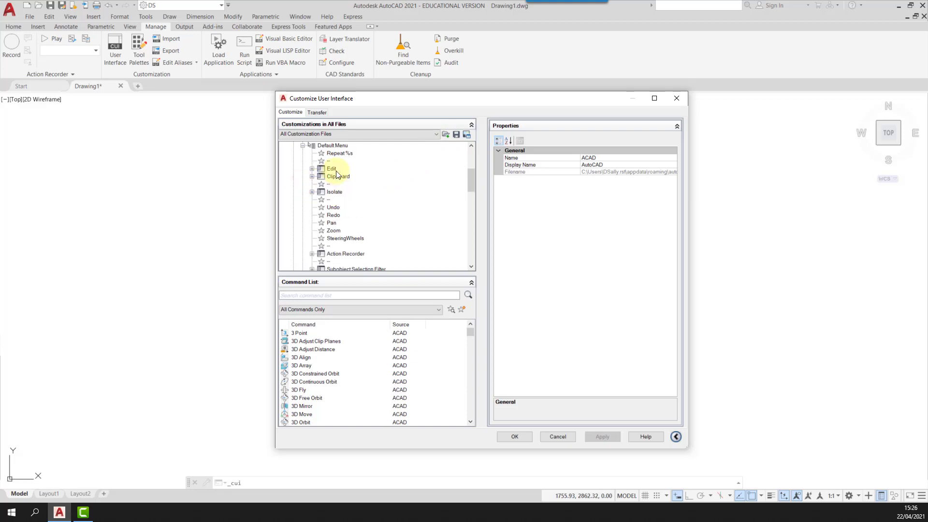
- Add a sub-menu named Draw to the Default Menu and place it directly above Edit
left_click(333, 146)
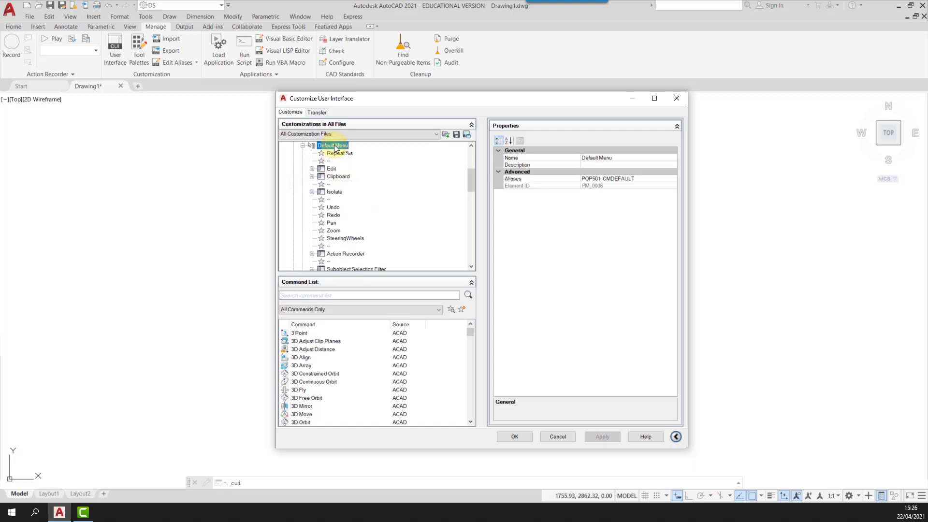
right_click(335, 147)
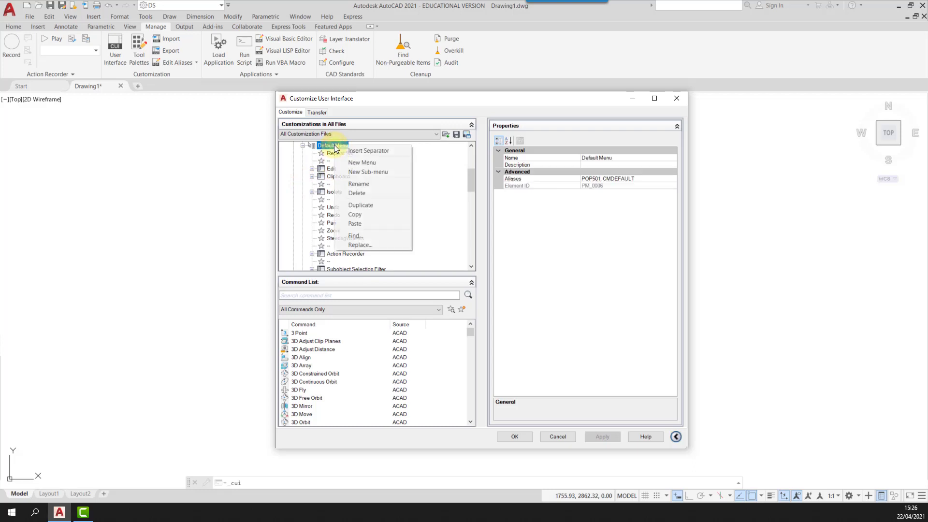
left_click(352, 171)
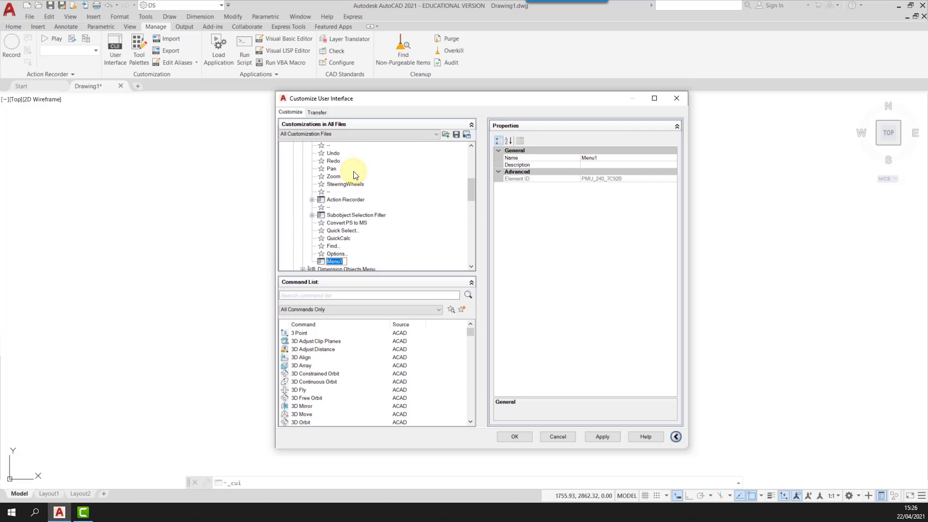
type("Draw")
key("Return")
mouse_move(334, 263)
left_mouse_down()
mouse_move(335, 151)
mouse_move(332, 199)
left_mouse_up()
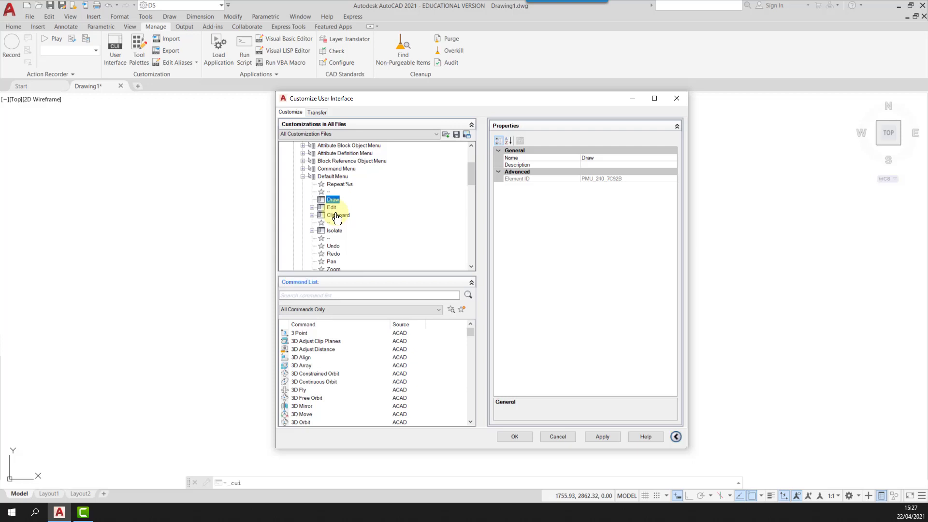
- Find the Line command by searching for "line" and add it to the Draw sub-menu
left_click(321, 296)
type("li")
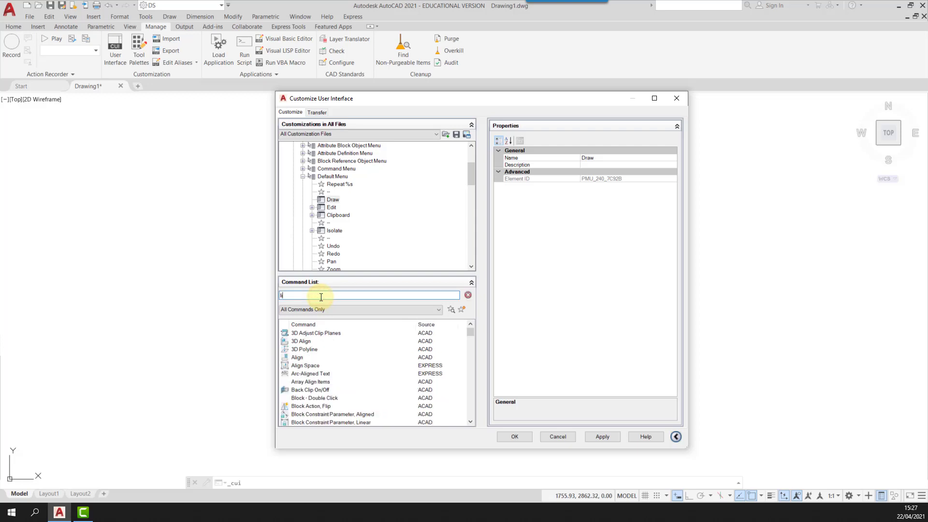
type("n")
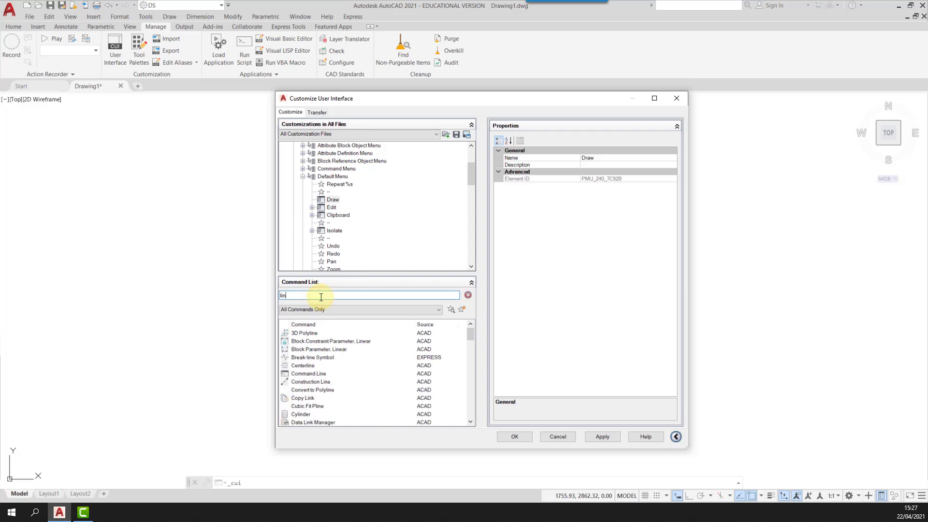
type("e")
scroll(318, 367, "down", 2)
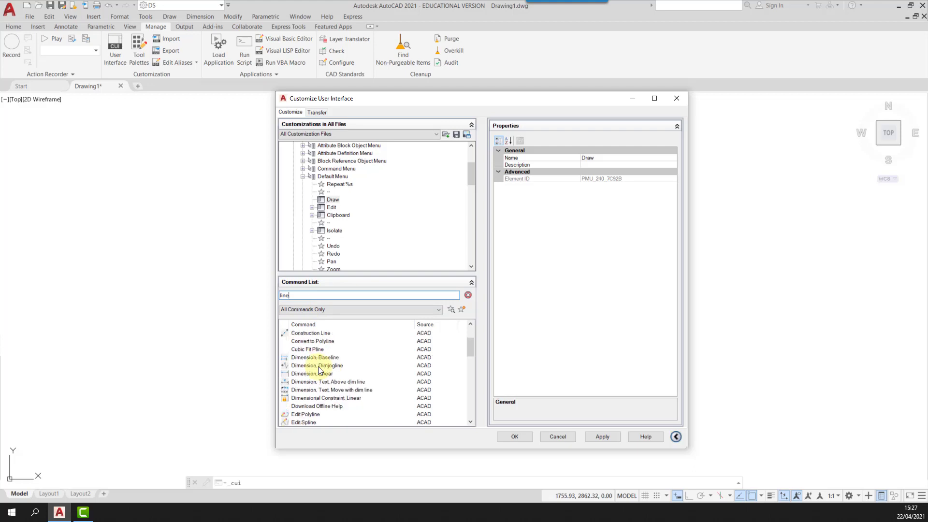
scroll(318, 366, "down", 4)
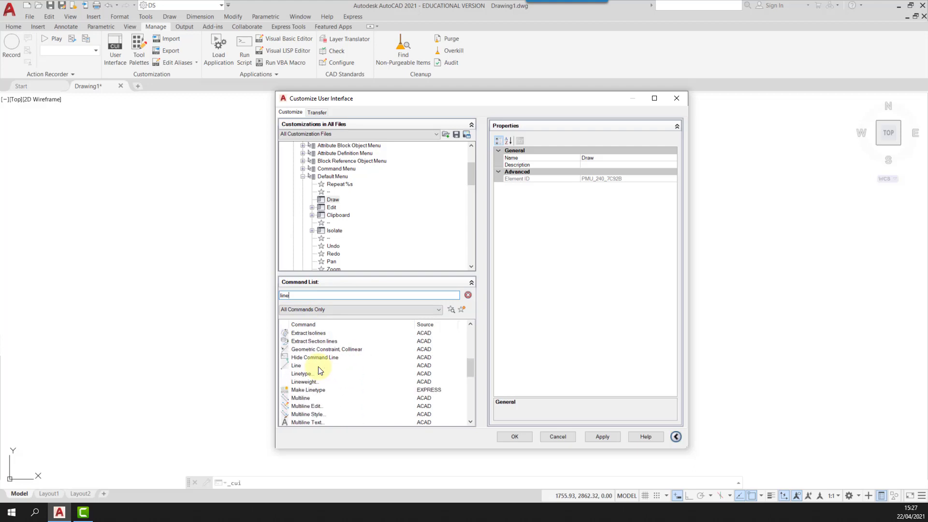
mouse_move(318, 370)
left_mouse_down()
mouse_move(356, 233)
mouse_move(345, 173)
left_mouse_up()
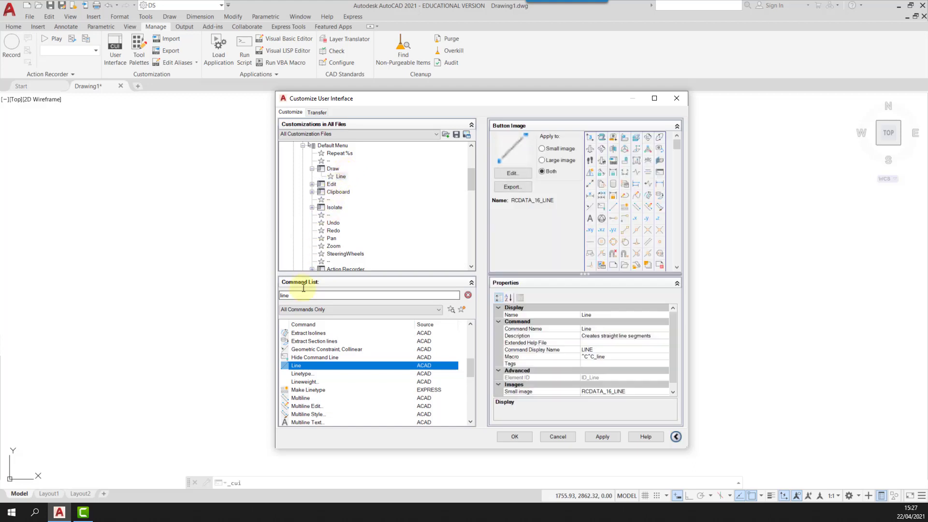
- Find the Circle command by searching for "circ", add it below Line in the Draw sub-menu, and apply the customization
left_click_drag(300, 295, 279, 296)
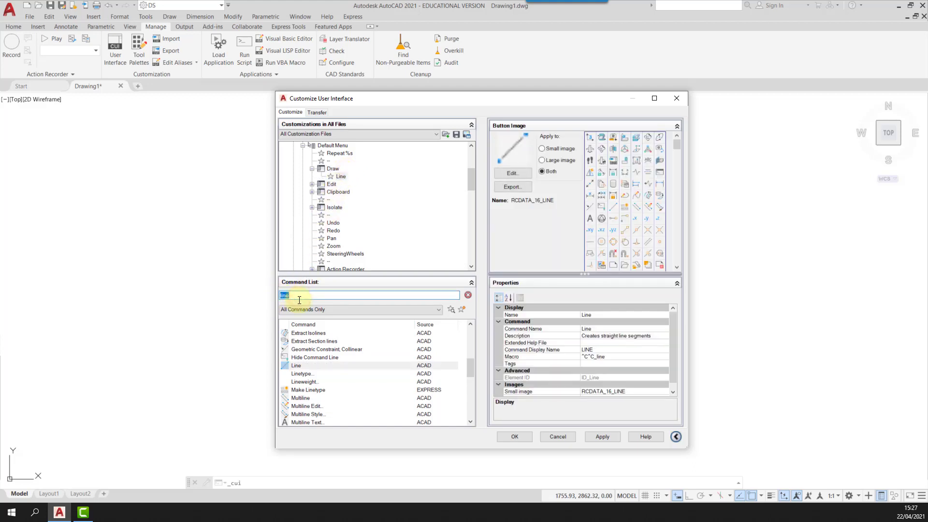
type("circ")
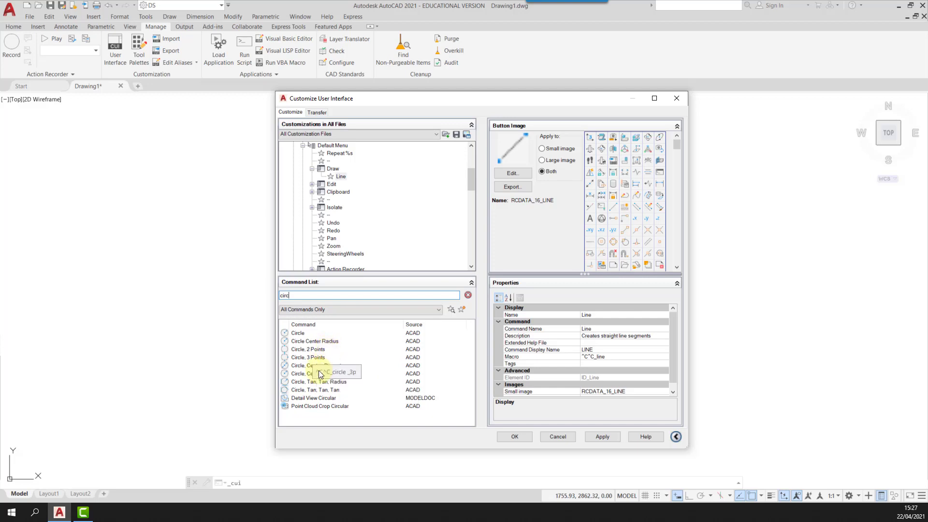
mouse_move(285, 337)
left_mouse_down()
mouse_move(303, 333)
mouse_move(358, 217)
mouse_move(354, 154)
mouse_move(346, 231)
left_mouse_up()
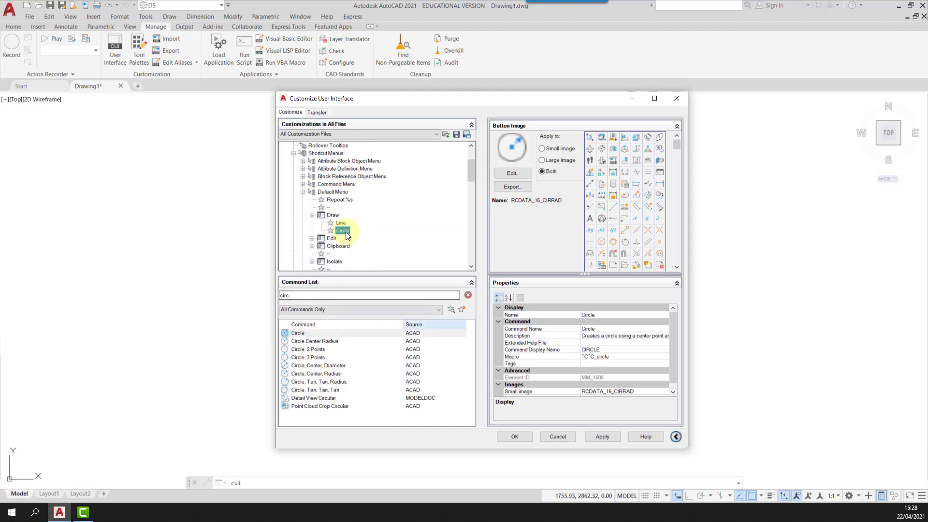
left_click(599, 437)
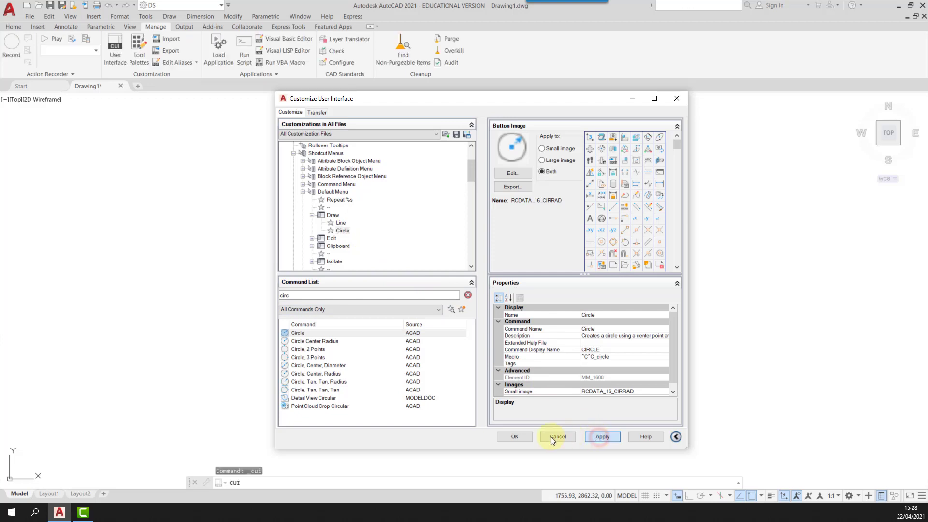
left_click(513, 436)
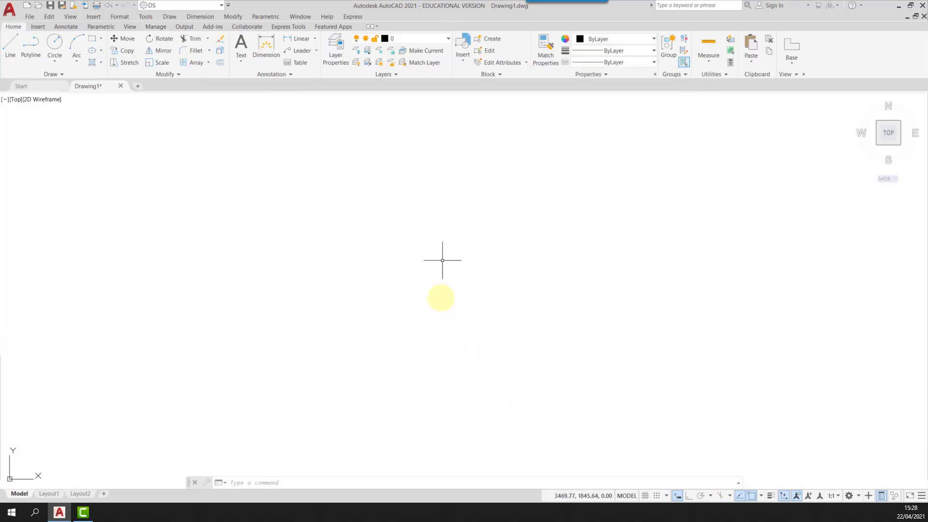
- Check the Draw sub-menu in the drawing area's shortcut menu, and check the menu again with the Annotate tools displayed
right_click(419, 258)
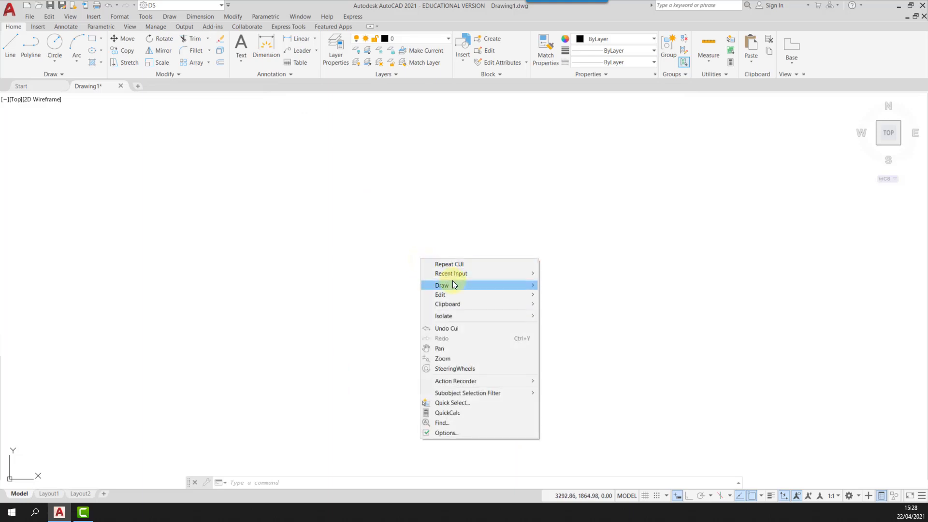
mouse_move(453, 280)
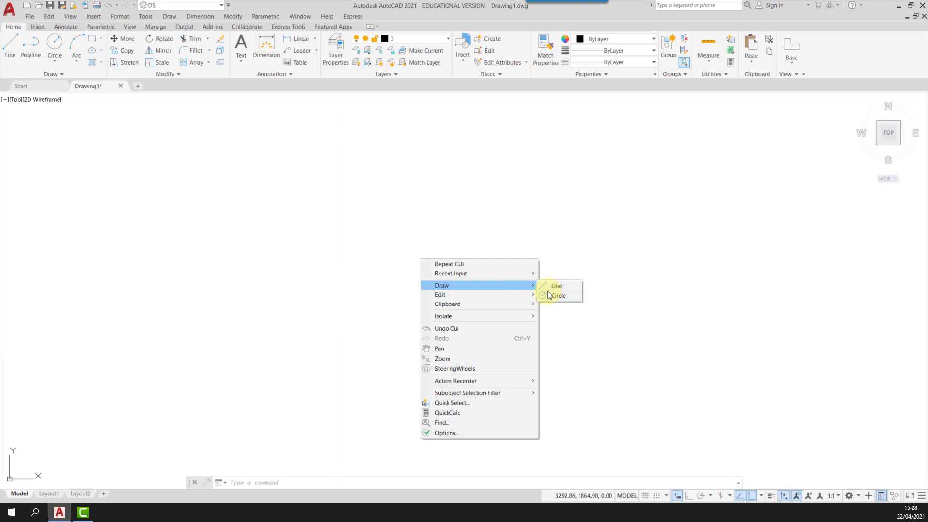
left_click(459, 224)
left_click(442, 226)
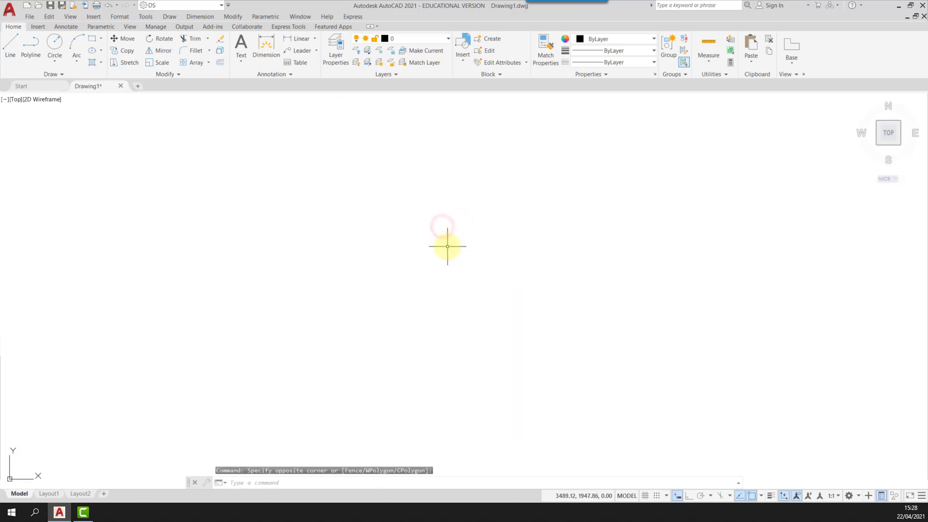
right_click(448, 247)
mouse_move(481, 275)
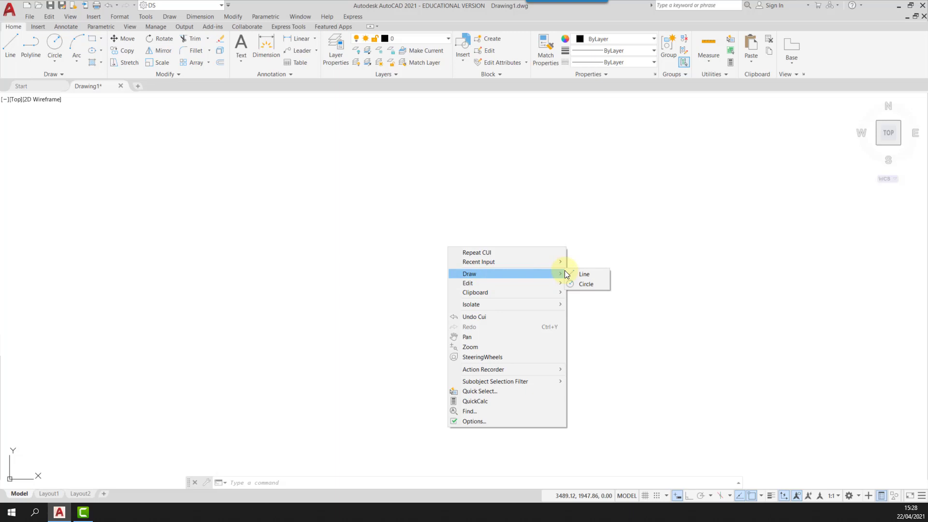
left_click(60, 74)
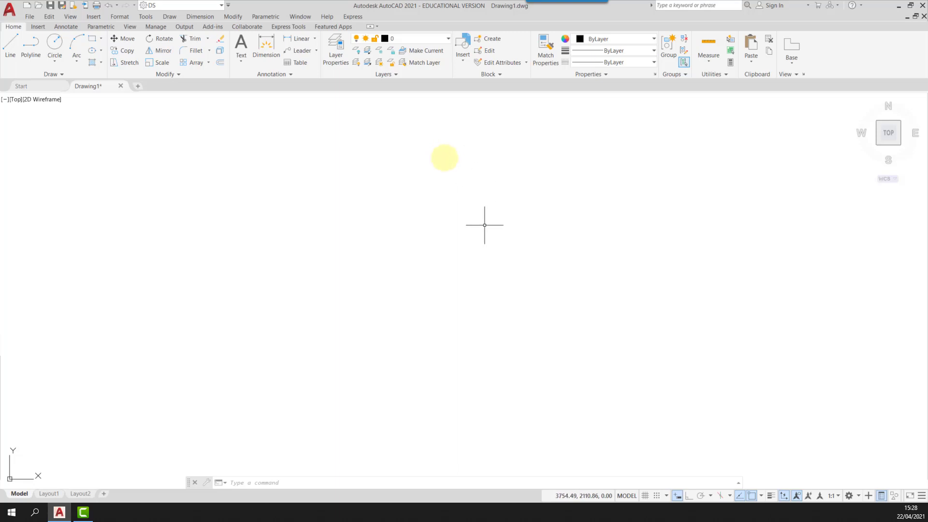
right_click(479, 256)
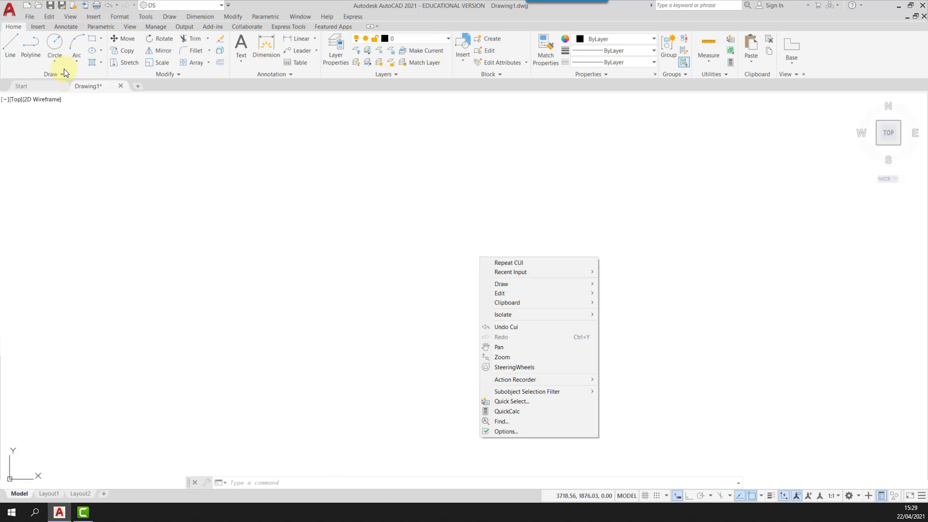
left_click(102, 27)
left_click(102, 27)
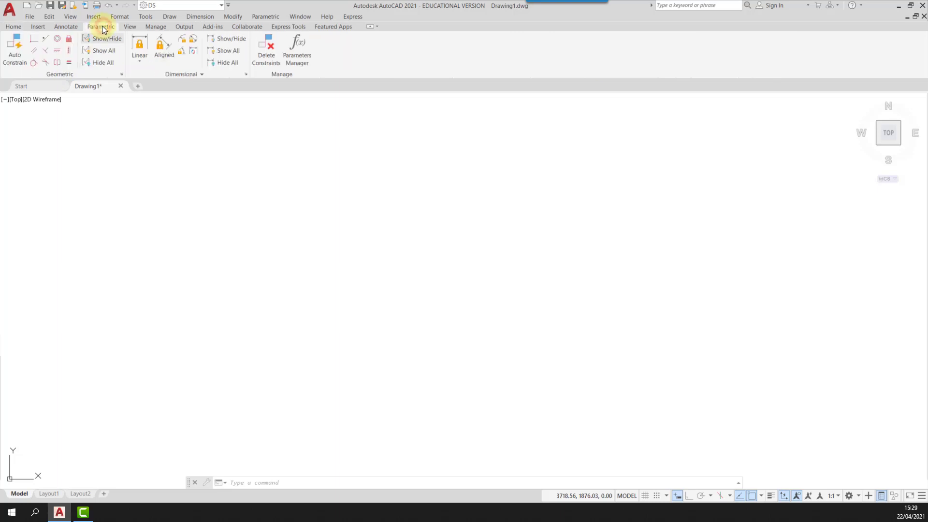
left_click(72, 27)
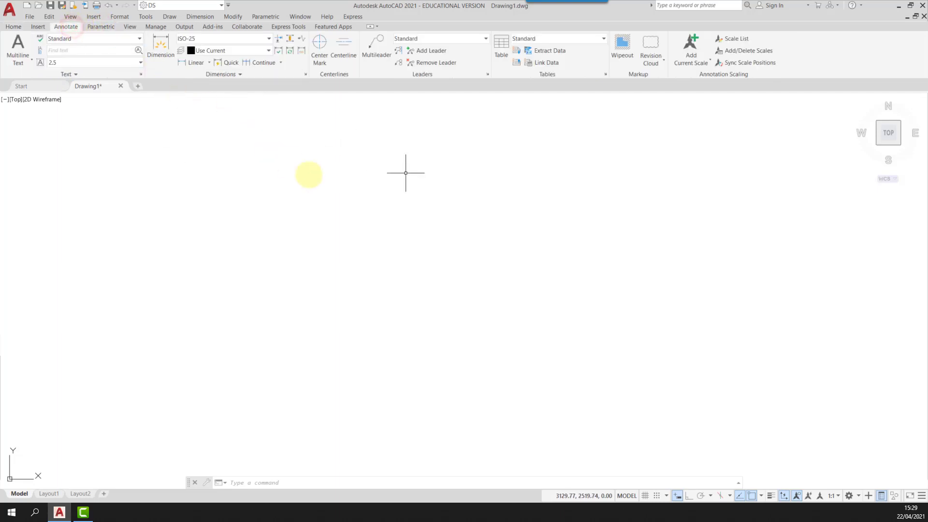
right_click(421, 244)
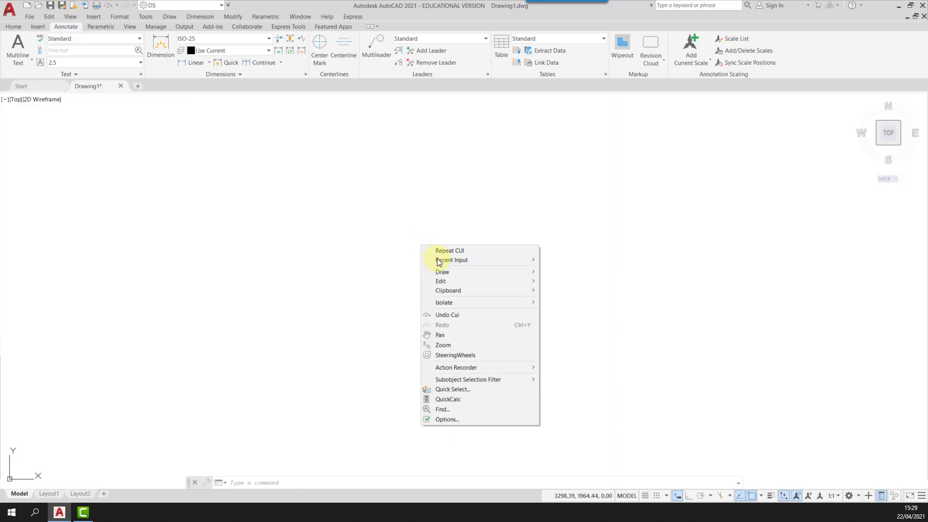
left_click(506, 219)
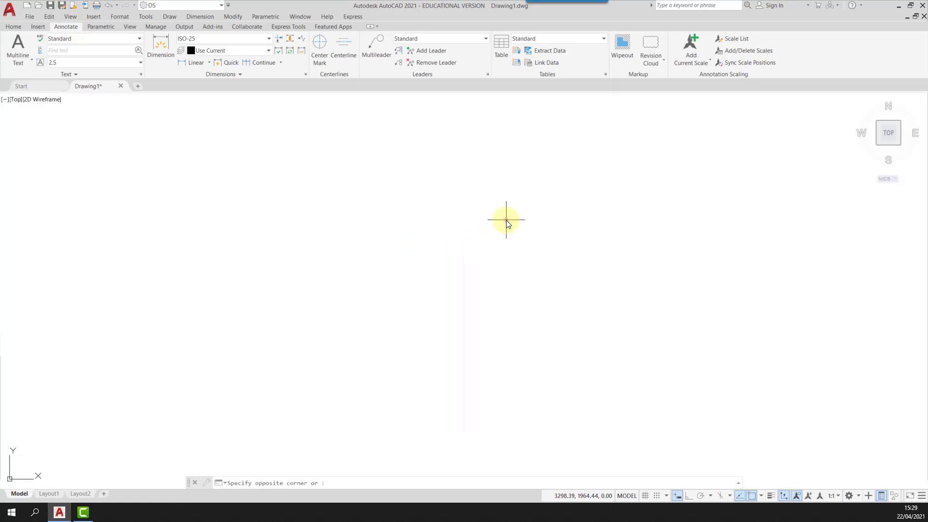
- Examine the drawing area's shortcut menu, checking the Draw sub-menu with its nested Arc and Ellipse sub-menus and the Dimension sub-menu
left_click(477, 227)
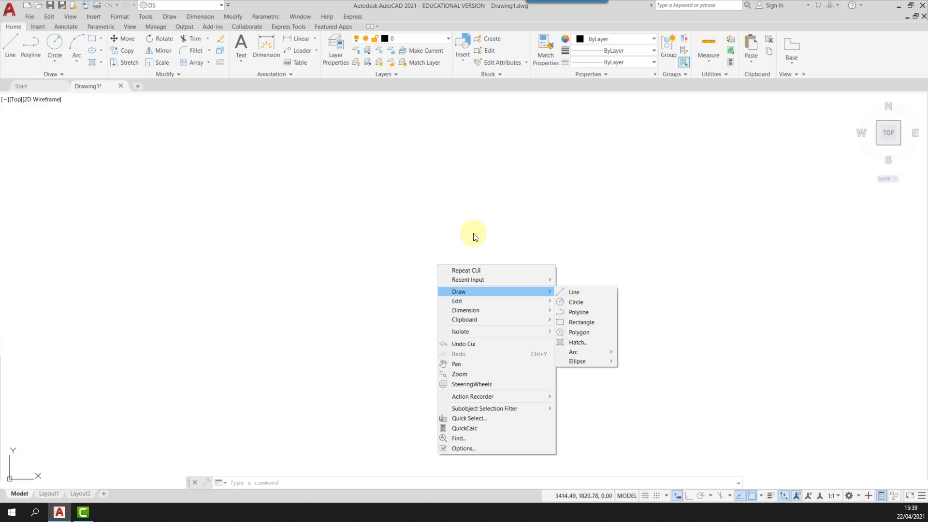
key("Down")
key("Down")
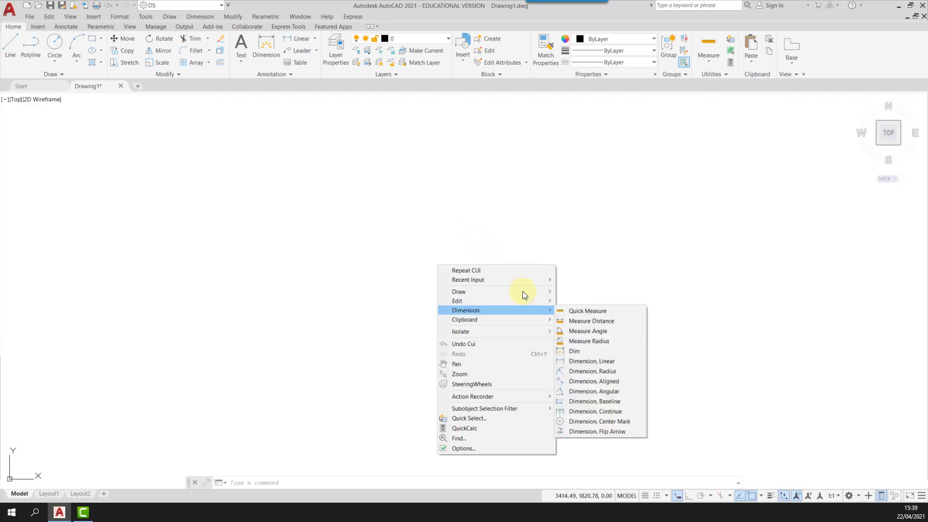
mouse_move(523, 291)
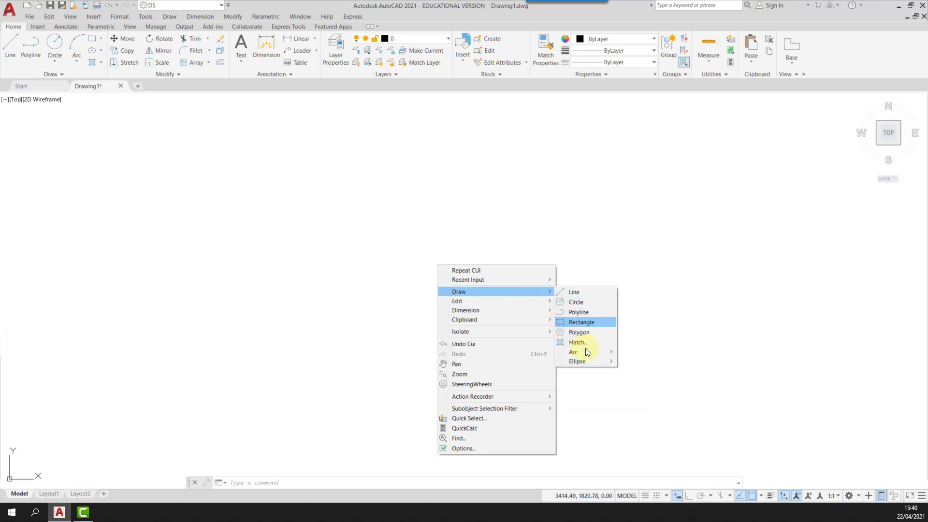
mouse_move(586, 351)
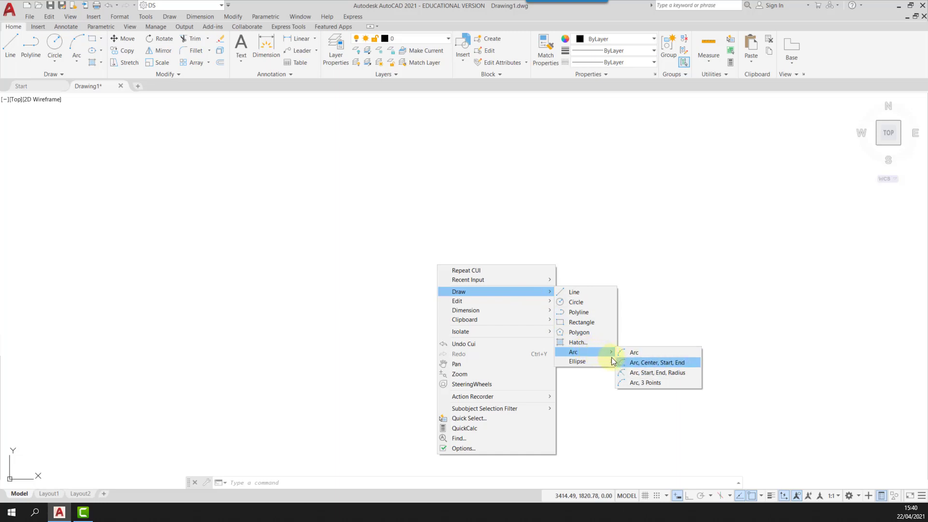
mouse_move(613, 358)
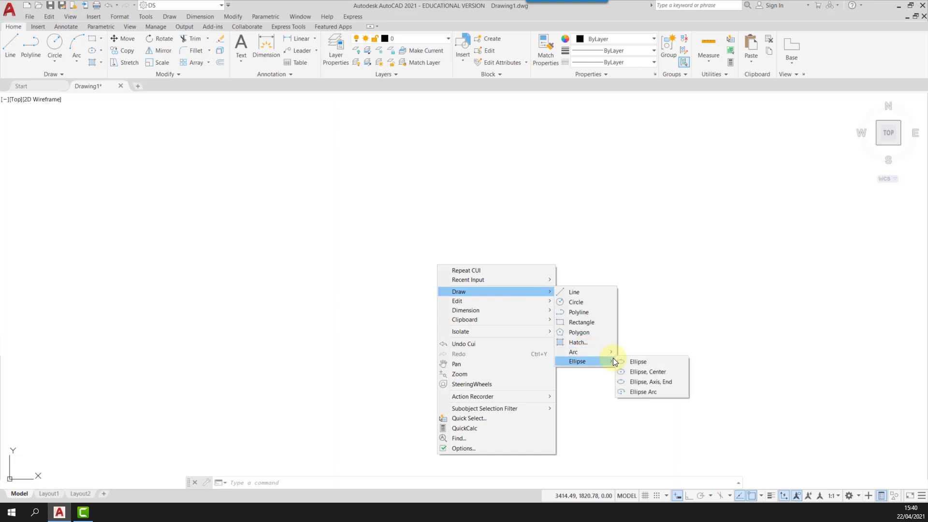
mouse_move(504, 305)
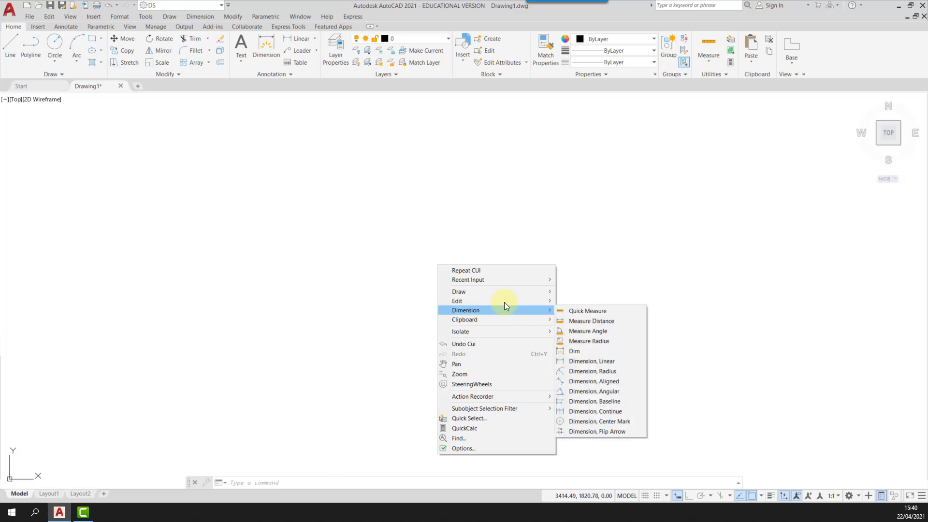
key("Right")
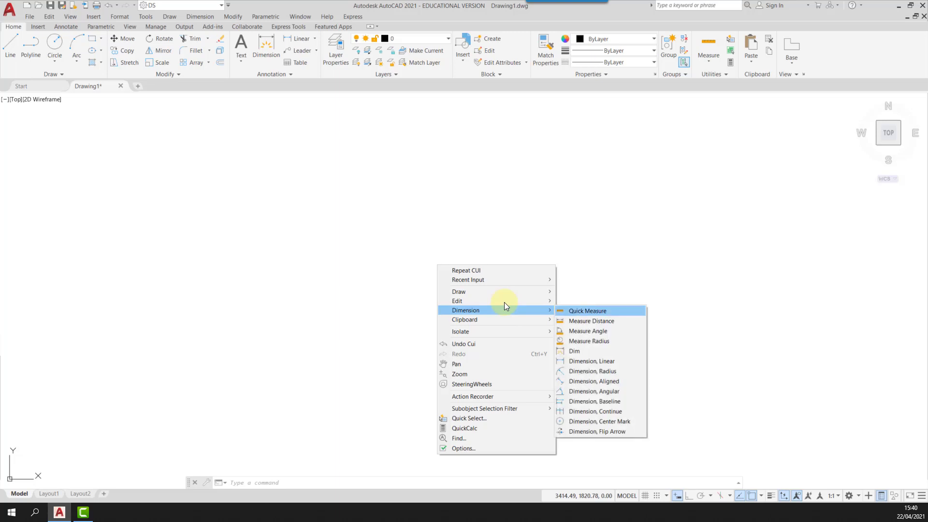
key("Down")
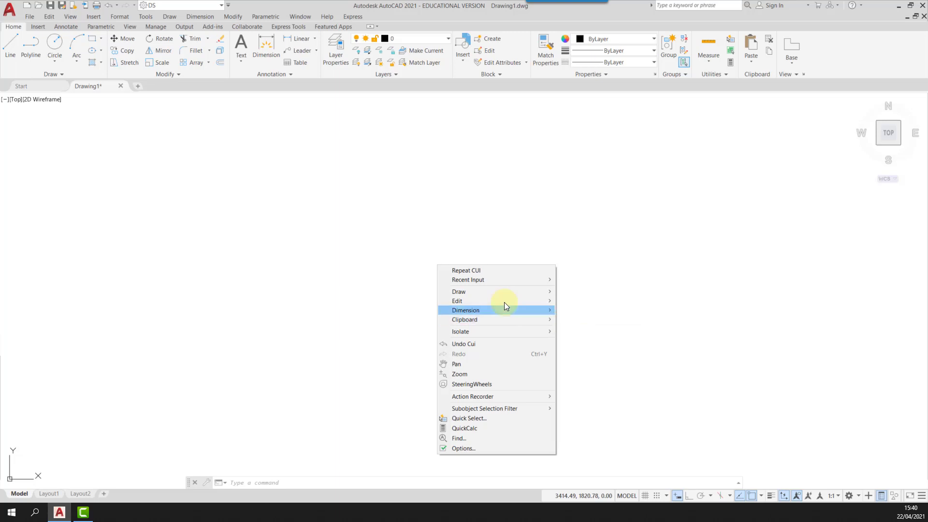
left_click(458, 228)
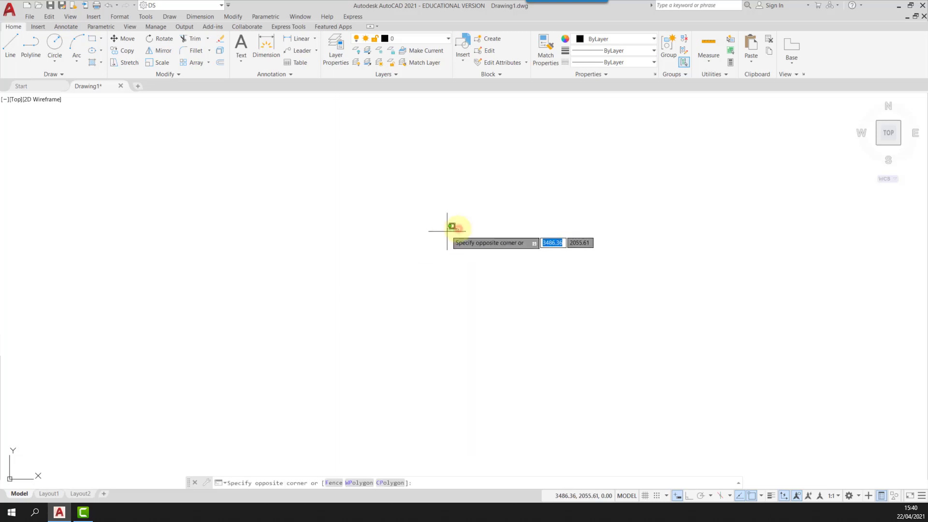
right_click(463, 253)
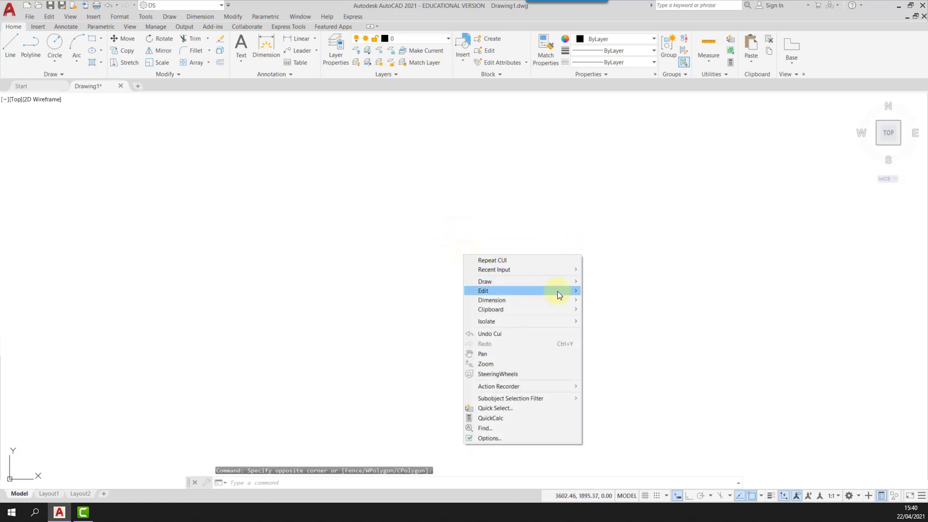
mouse_move(558, 291)
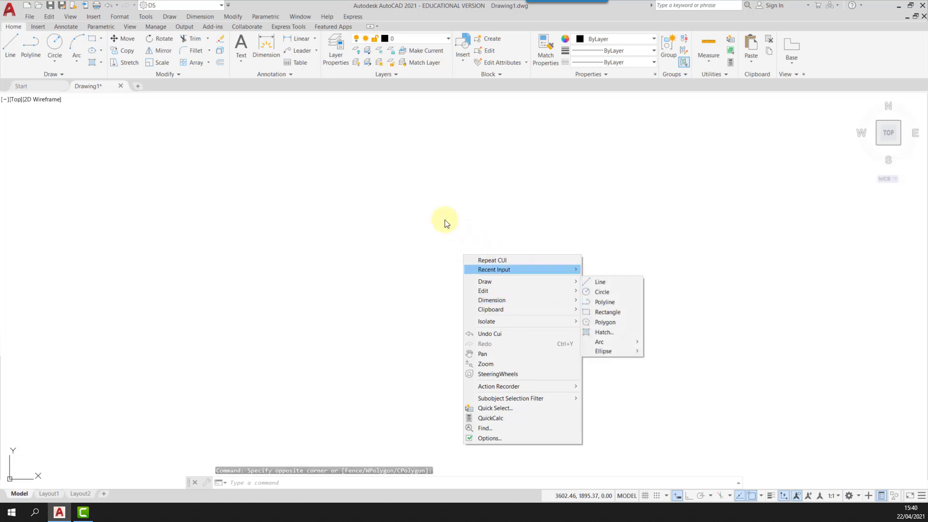